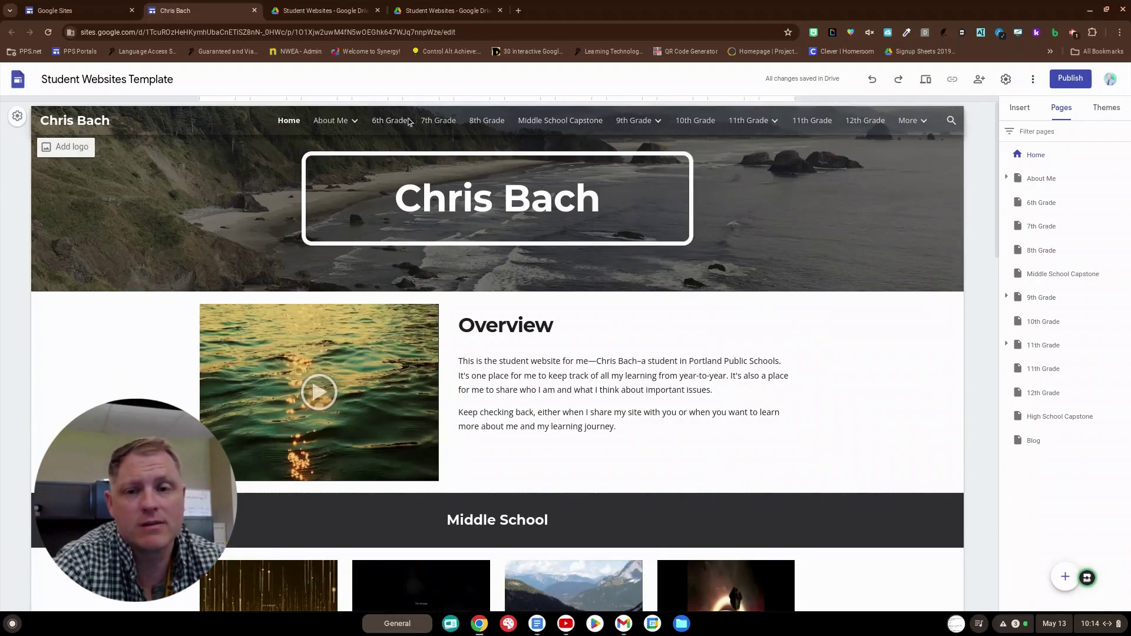
# Examine the template site's 9th Grade subpages and the About Me page's overview, family, hobbies and music sections
pyautogui.moveTo(626, 122)
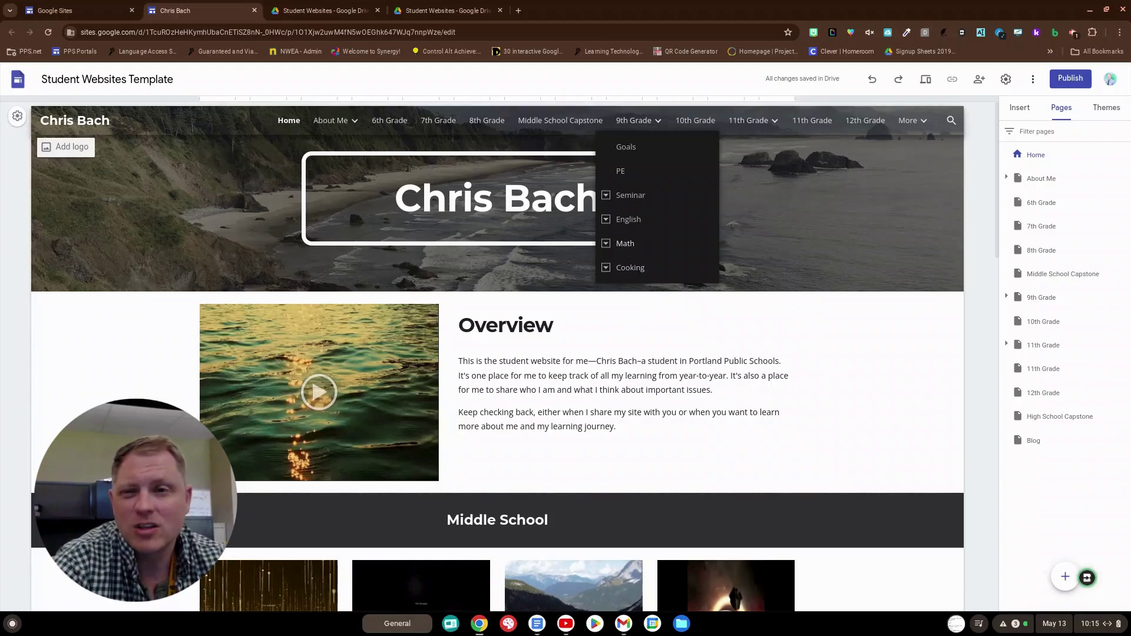
pyautogui.click(331, 121)
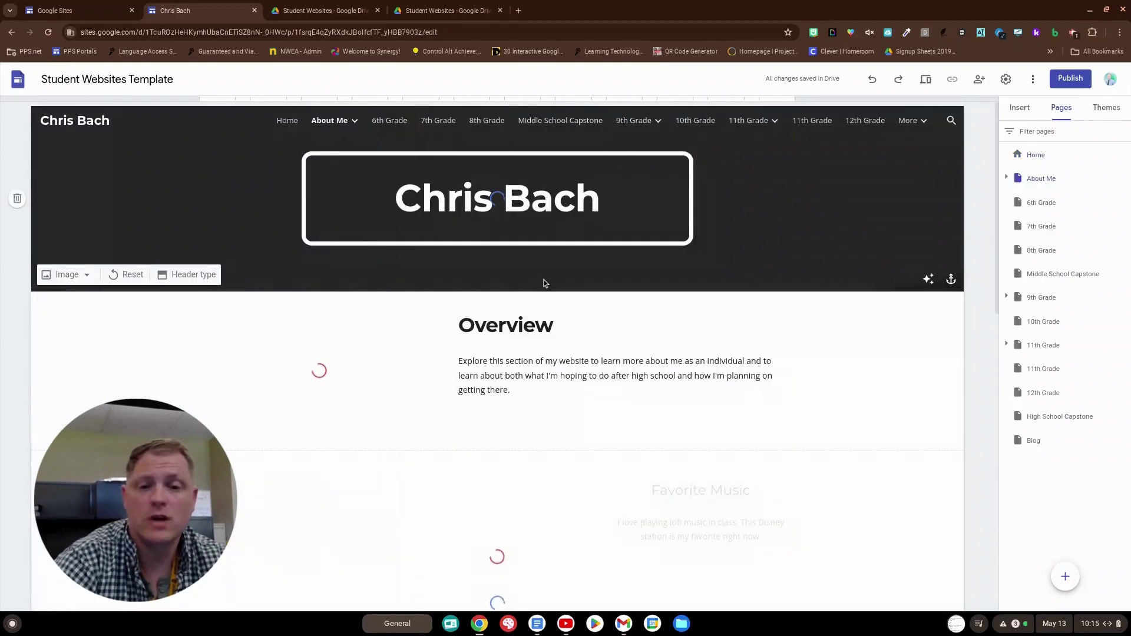
pyautogui.scroll(-1, 544, 283)
pyautogui.click(554, 277)
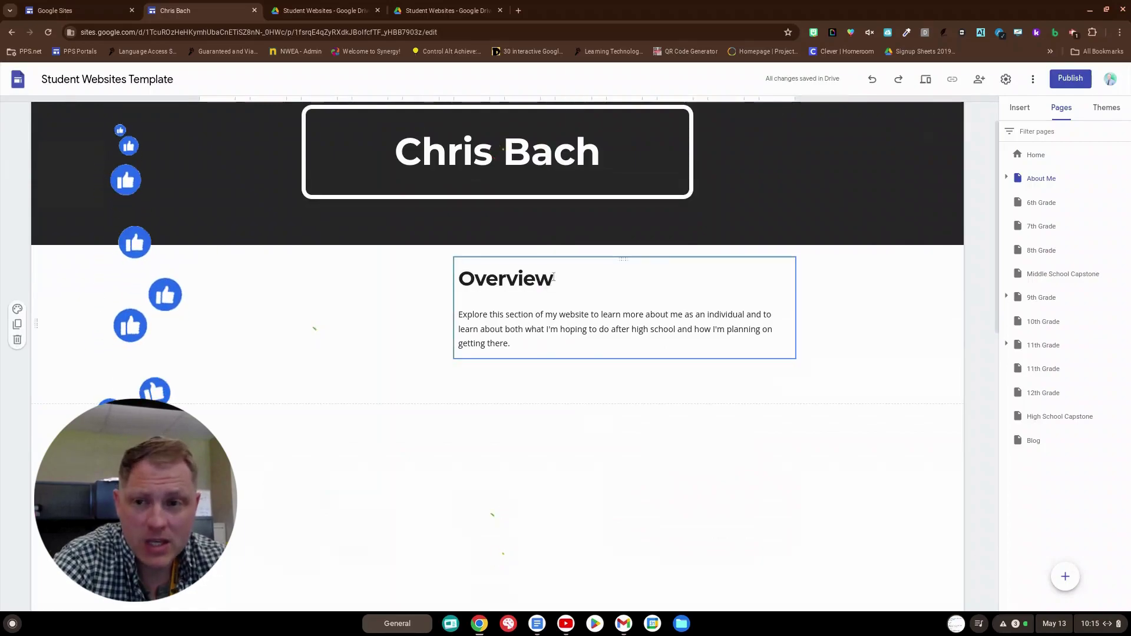
pyautogui.scroll(-2, 553, 277)
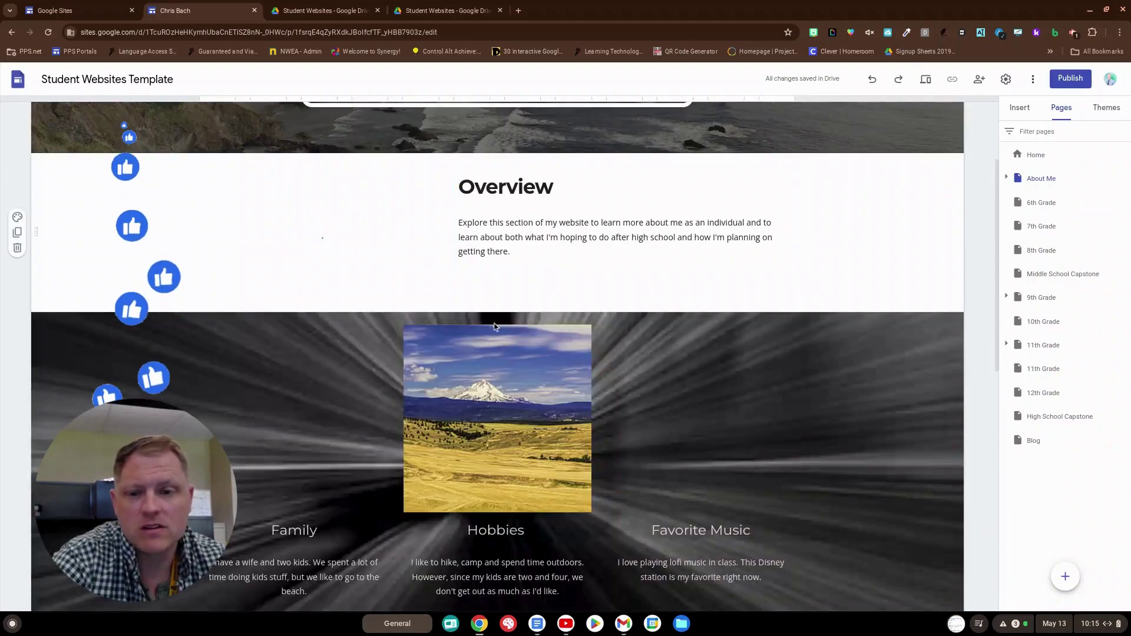
pyautogui.click(485, 334)
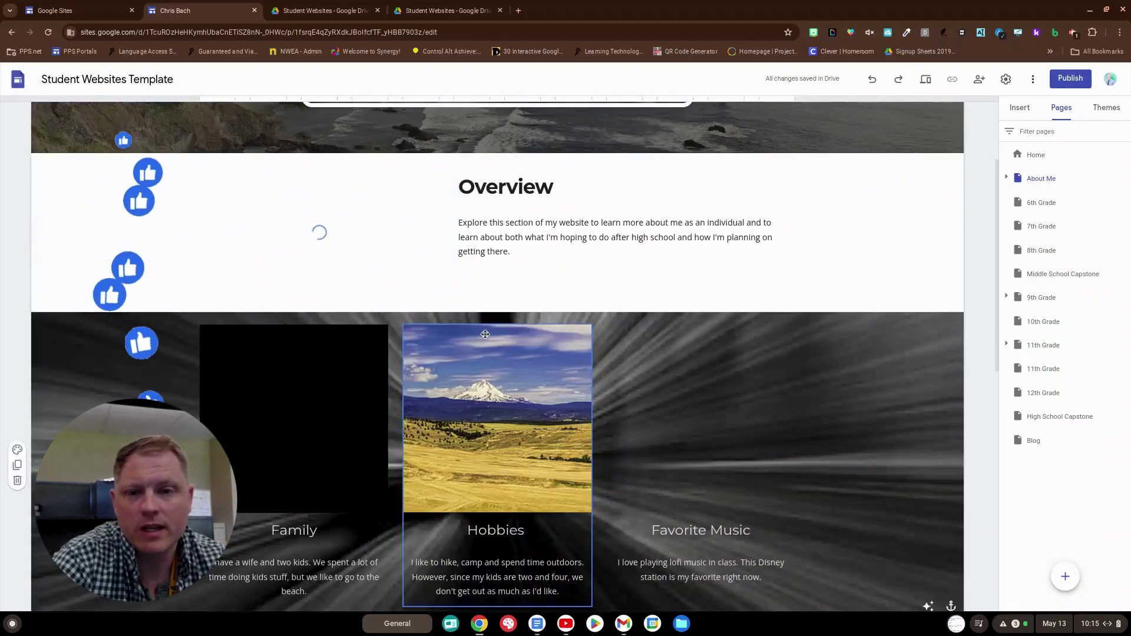
pyautogui.scroll(-1, 497, 250)
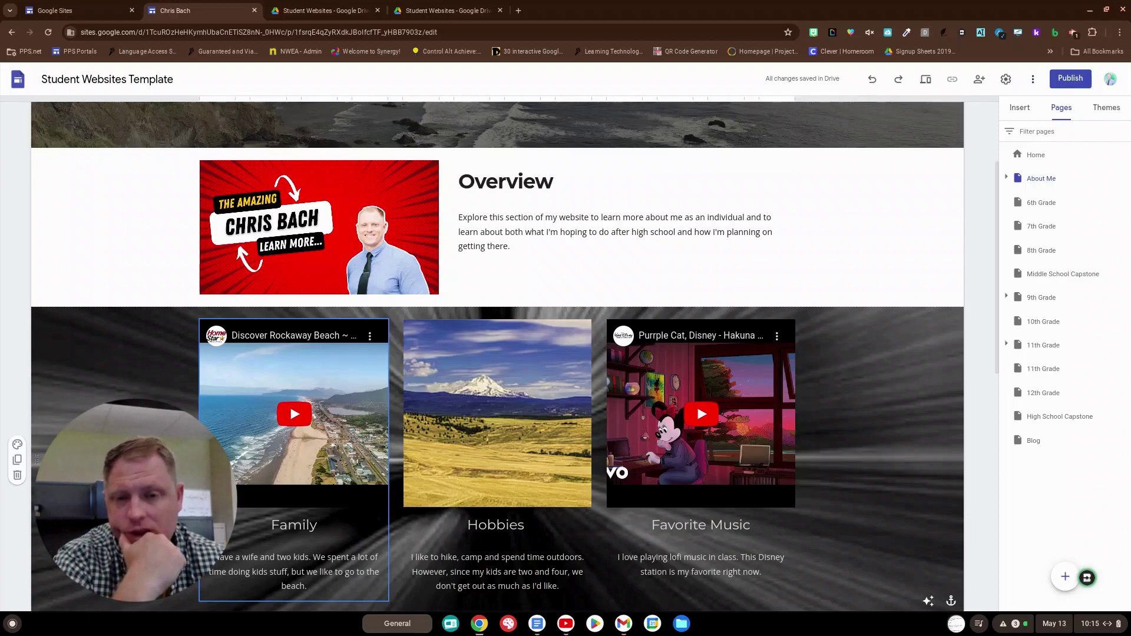
# Check the Google Sites template gallery for Portland Public Schools templates, return to the start page and dismiss the notification
pyautogui.click(73, 14)
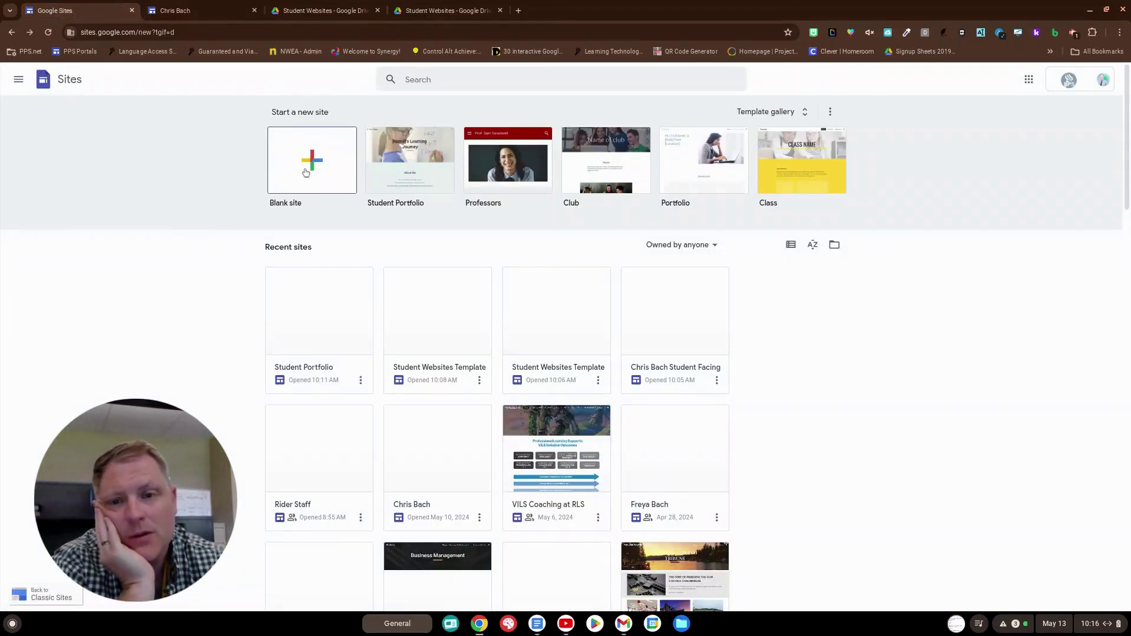
pyautogui.click(757, 112)
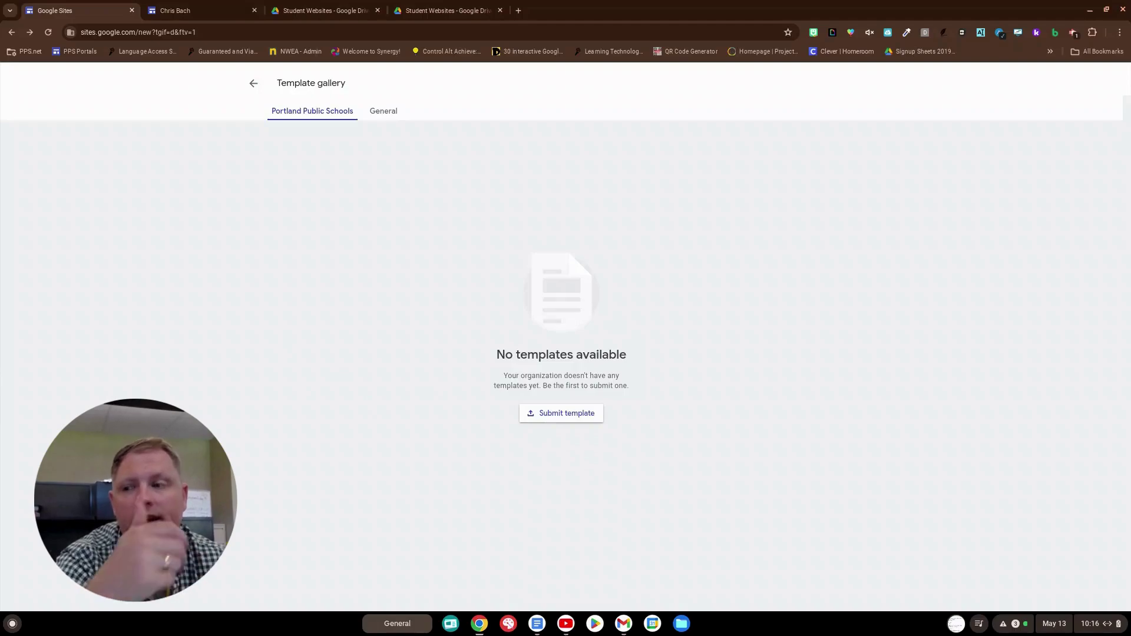
pyautogui.click(256, 84)
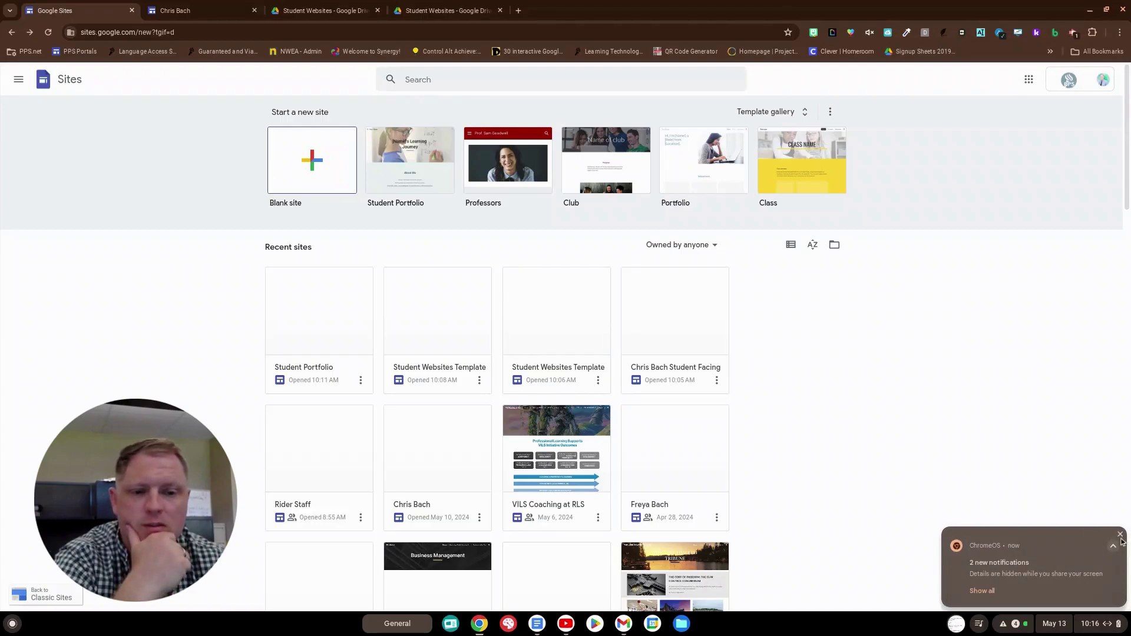
pyautogui.click(1123, 541)
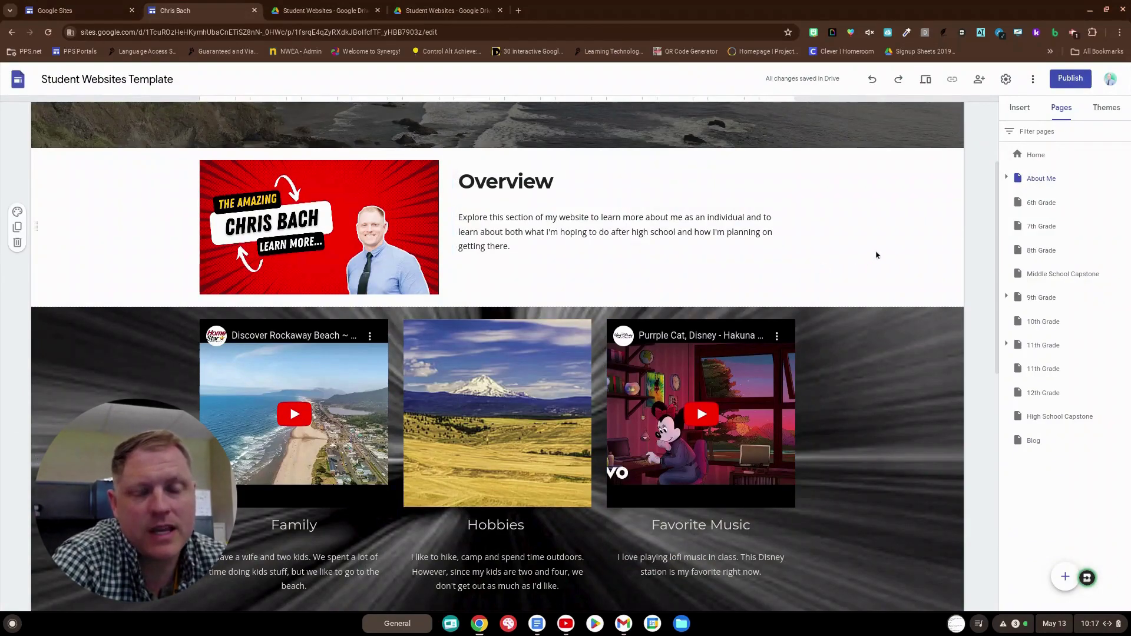
# Examine the copy settings for the Student Websites Template site without creating a copy
pyautogui.scroll(2, 943, 176)
pyautogui.click(1033, 79)
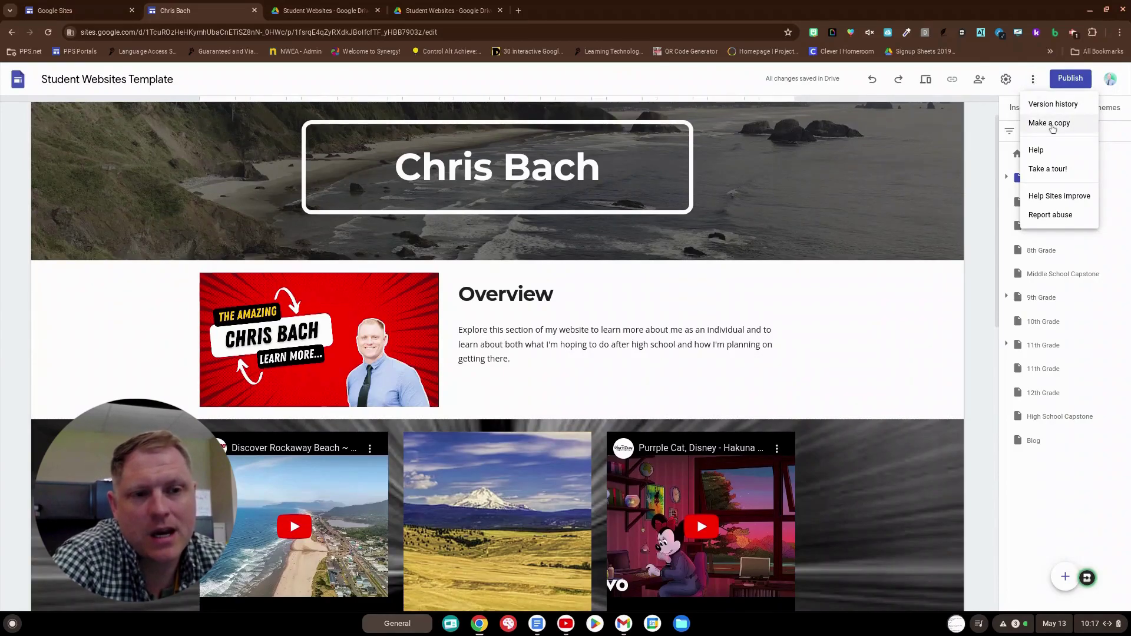
pyautogui.click(1052, 126)
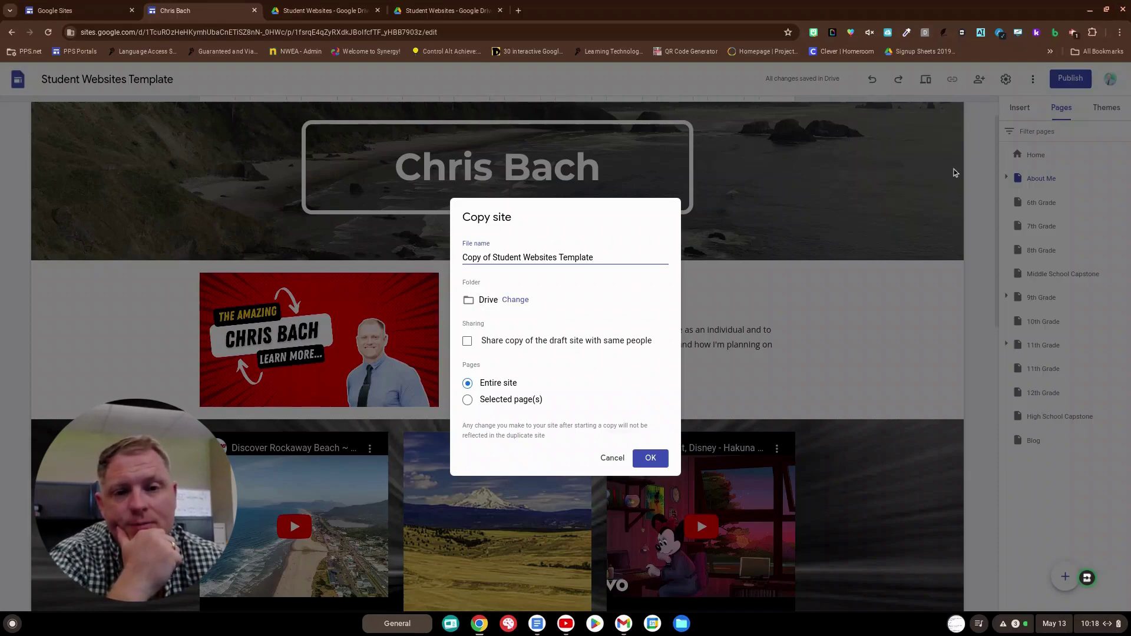
pyautogui.click(612, 457)
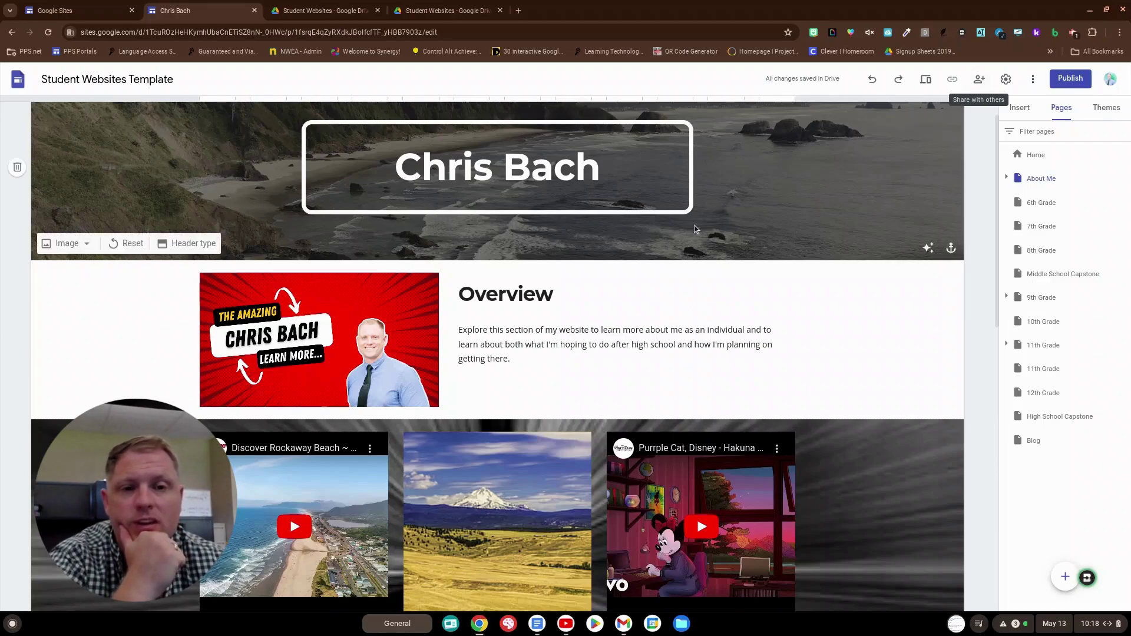
pyautogui.click(1033, 79)
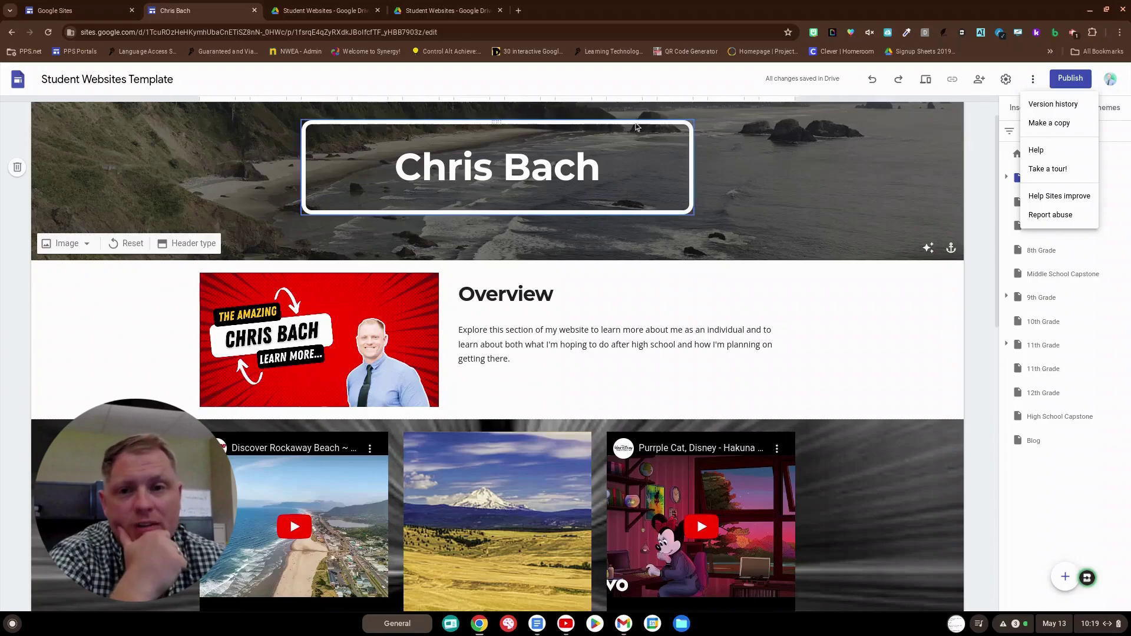
# Switch to the Student Websites folder in Google Drive's My Drive and examine the actions available for the template file
pyautogui.click(289, 6)
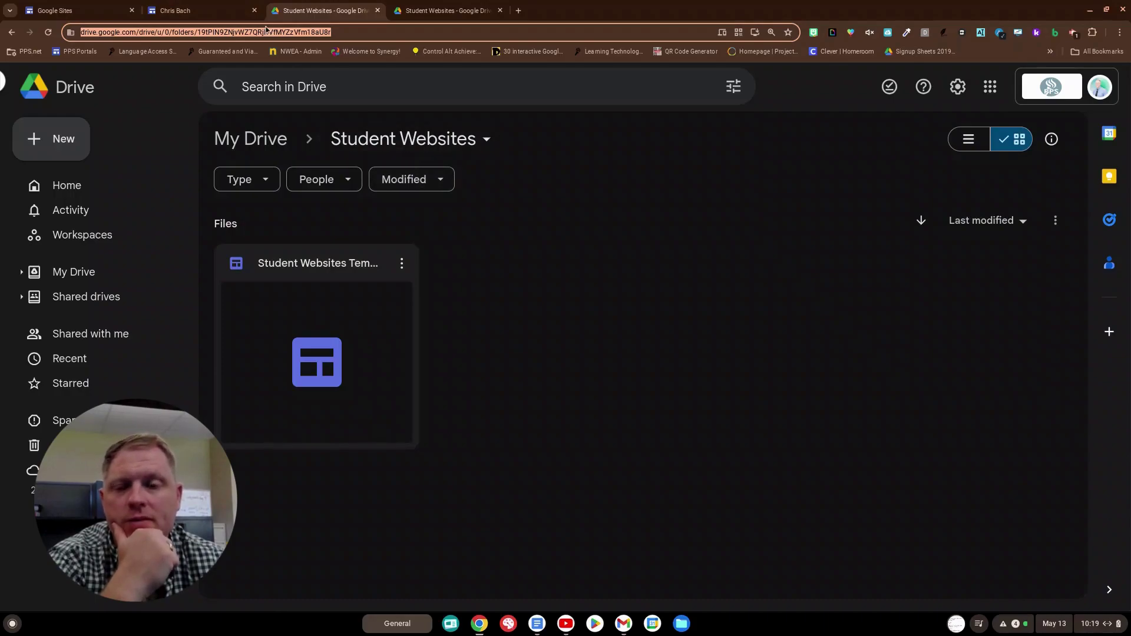
pyautogui.click(194, 10)
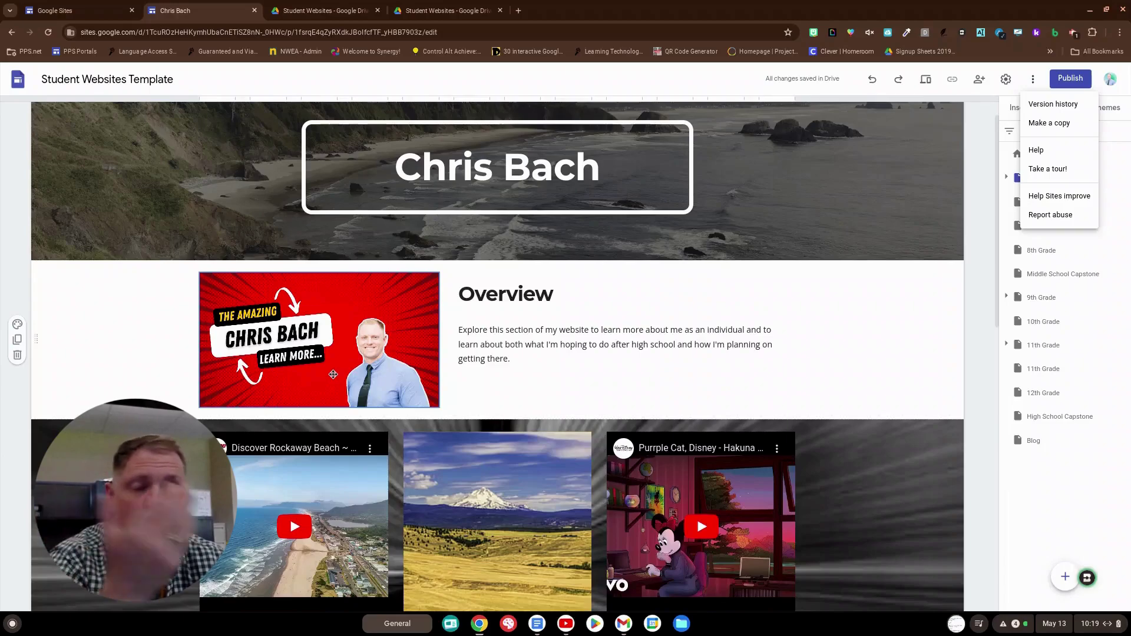
pyautogui.click(319, 5)
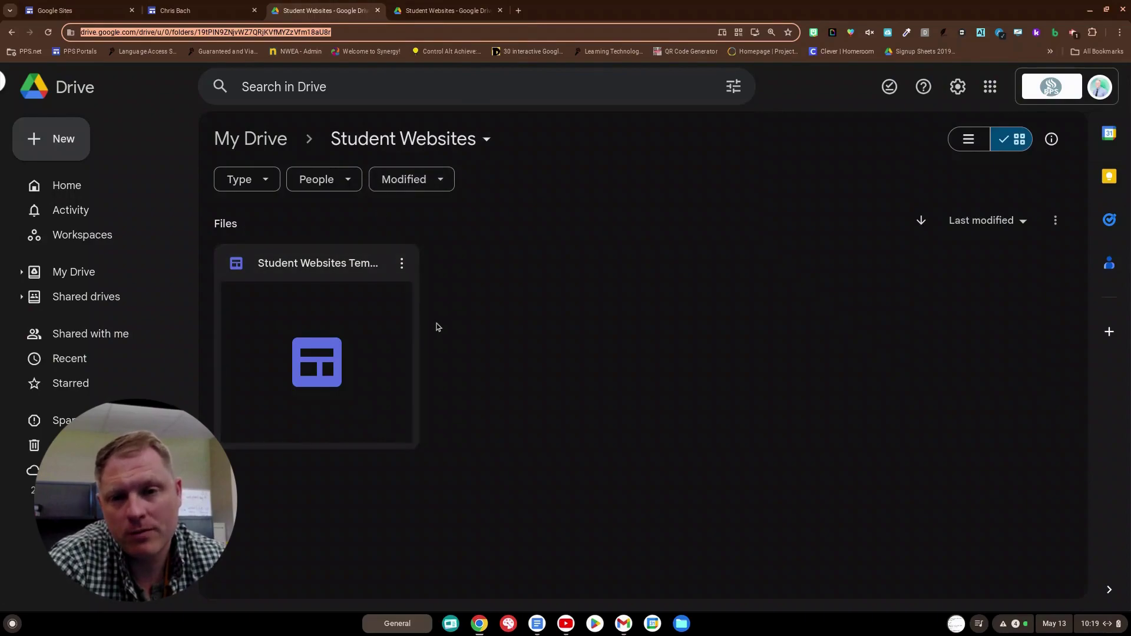
pyautogui.click(404, 269)
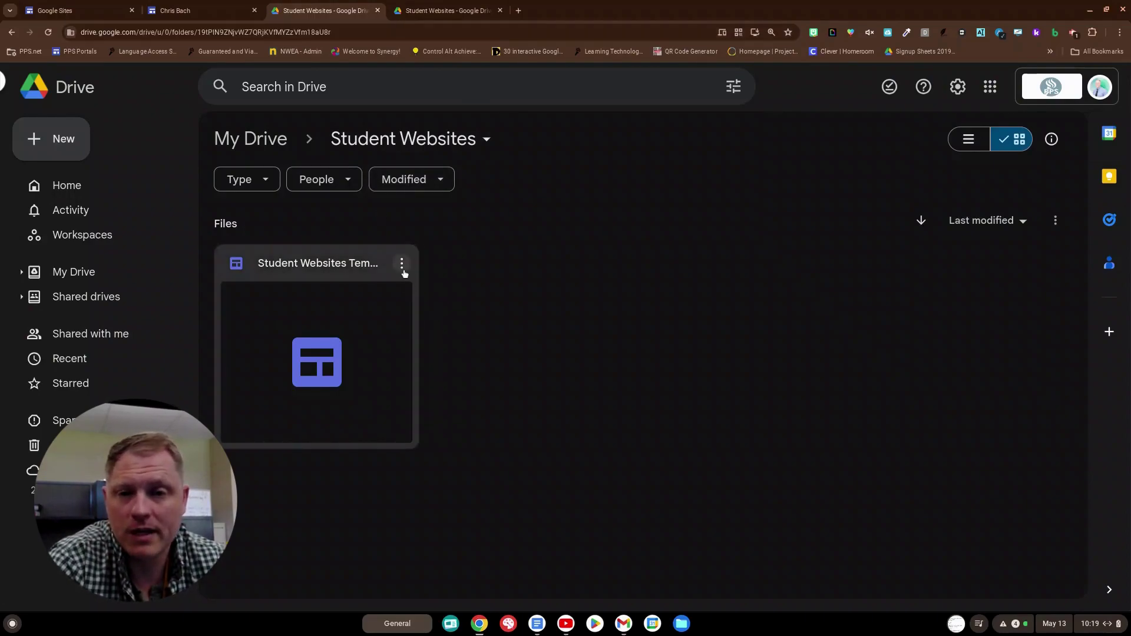
pyautogui.click(403, 269)
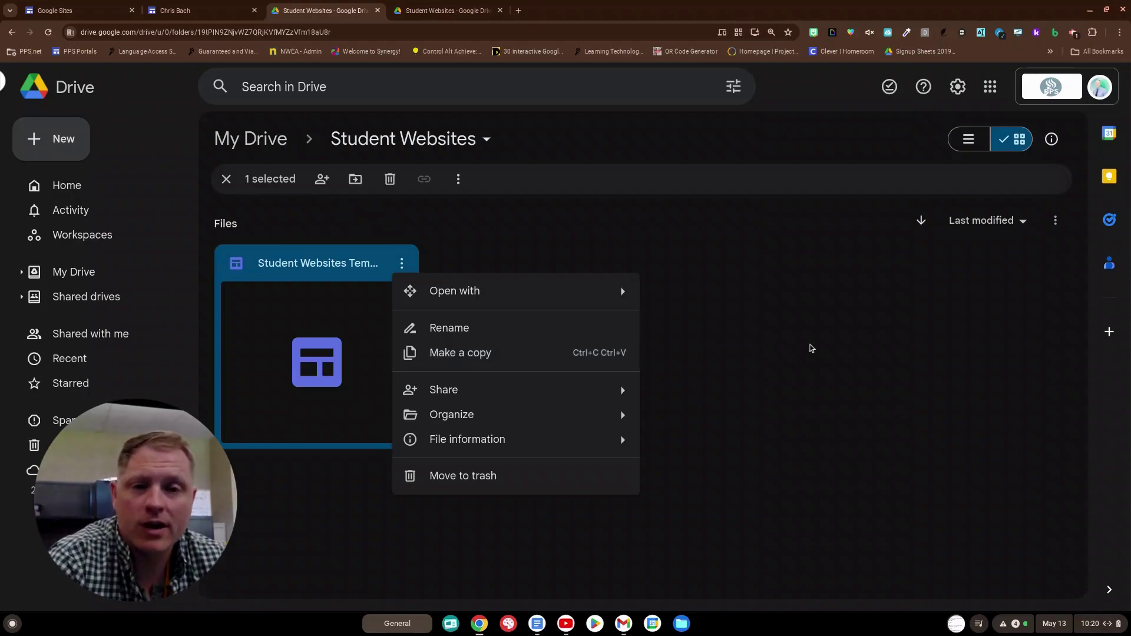
pyautogui.click(811, 349)
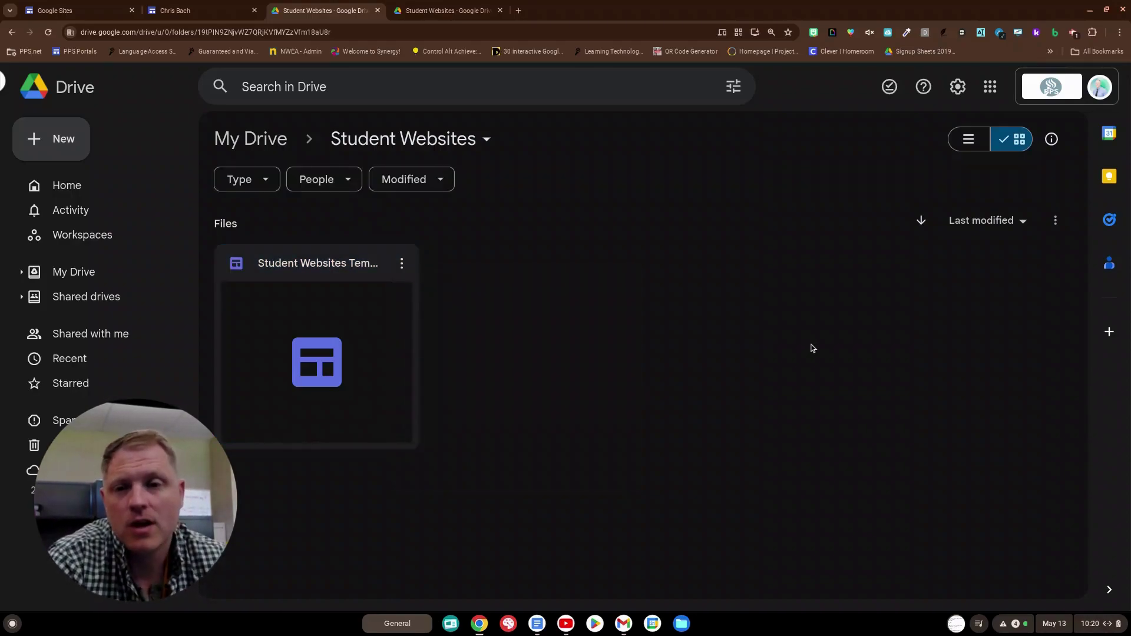
# Examine the sharing options of the Student Websites folder and the copy option of its template file
pyautogui.click(487, 141)
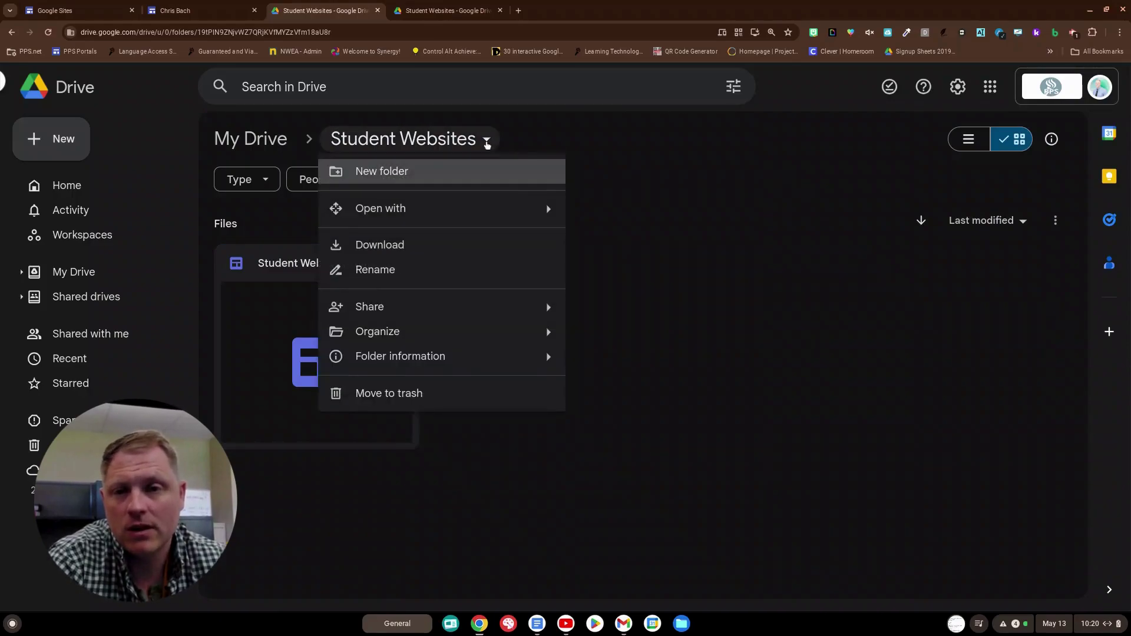
pyautogui.moveTo(457, 309)
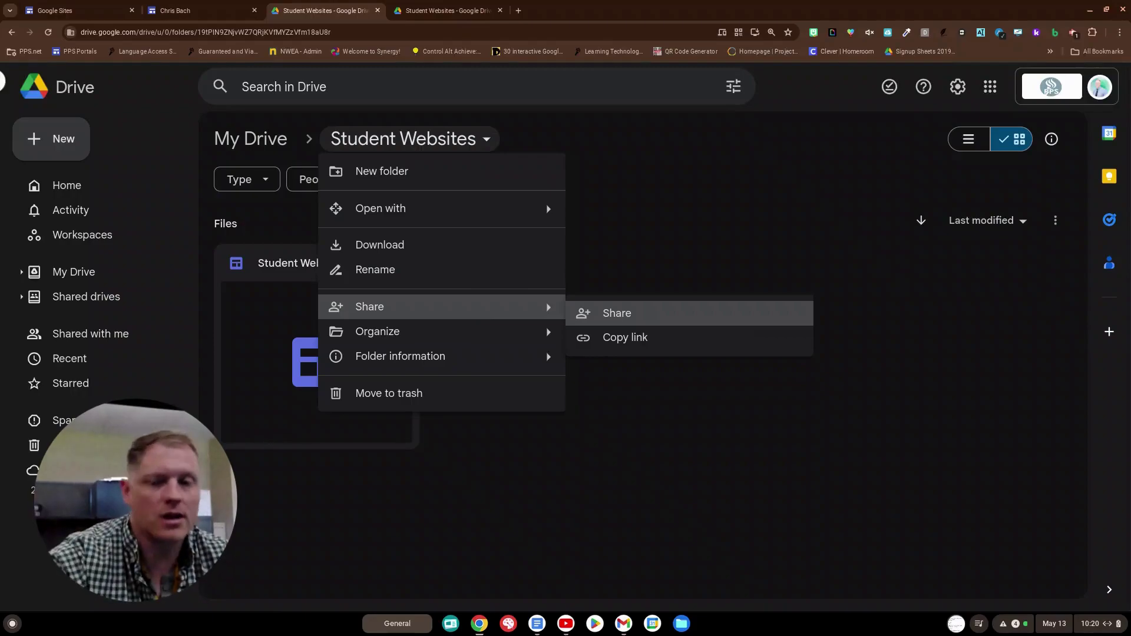
pyautogui.click(663, 465)
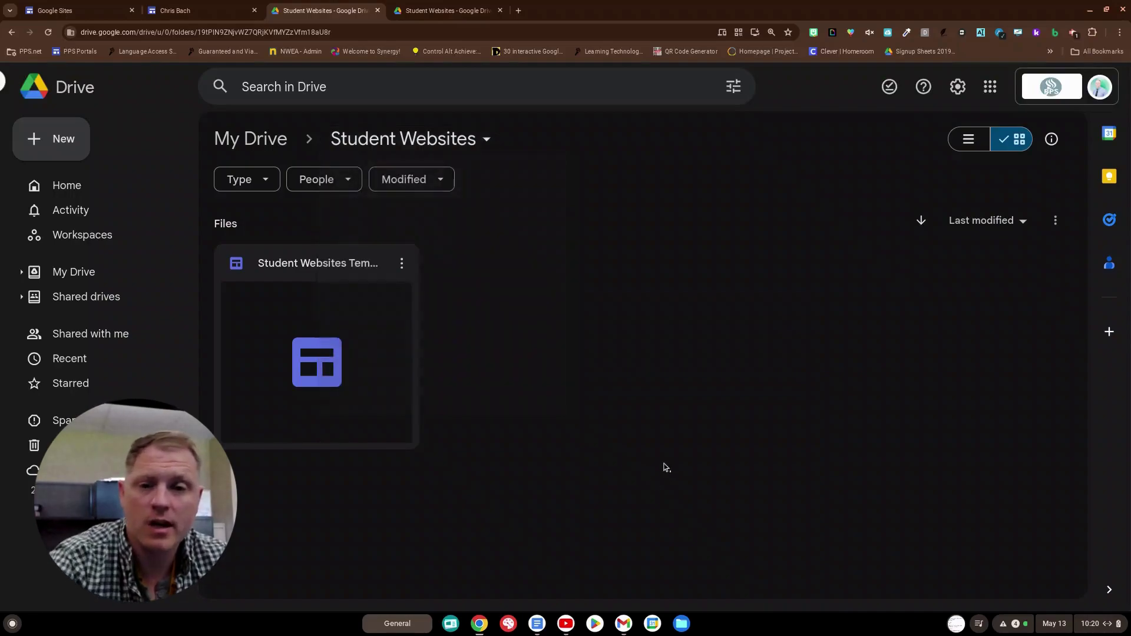
pyautogui.click(403, 265)
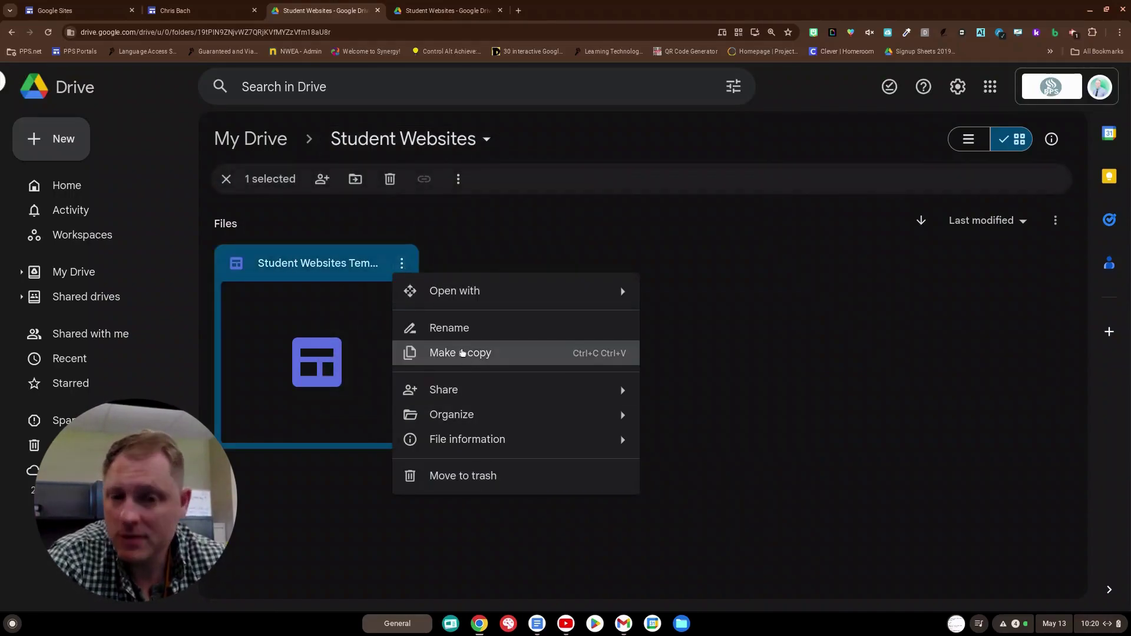
pyautogui.click(698, 341)
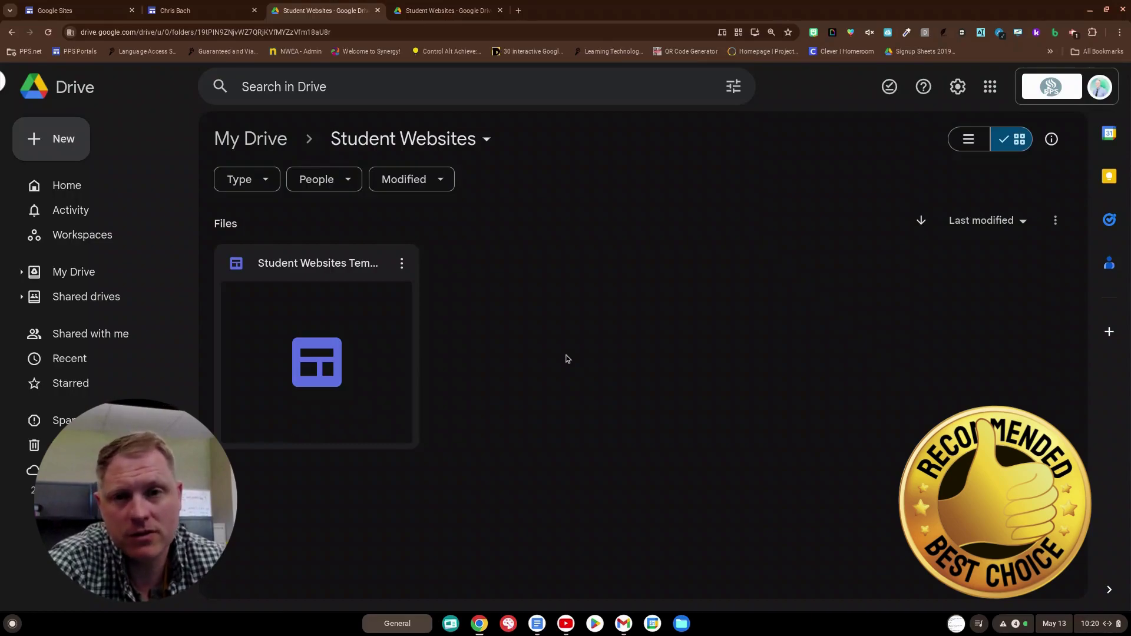
# Switch to the Student Websites shared drive and examine its options for adding new items and managing members
pyautogui.click(453, 5)
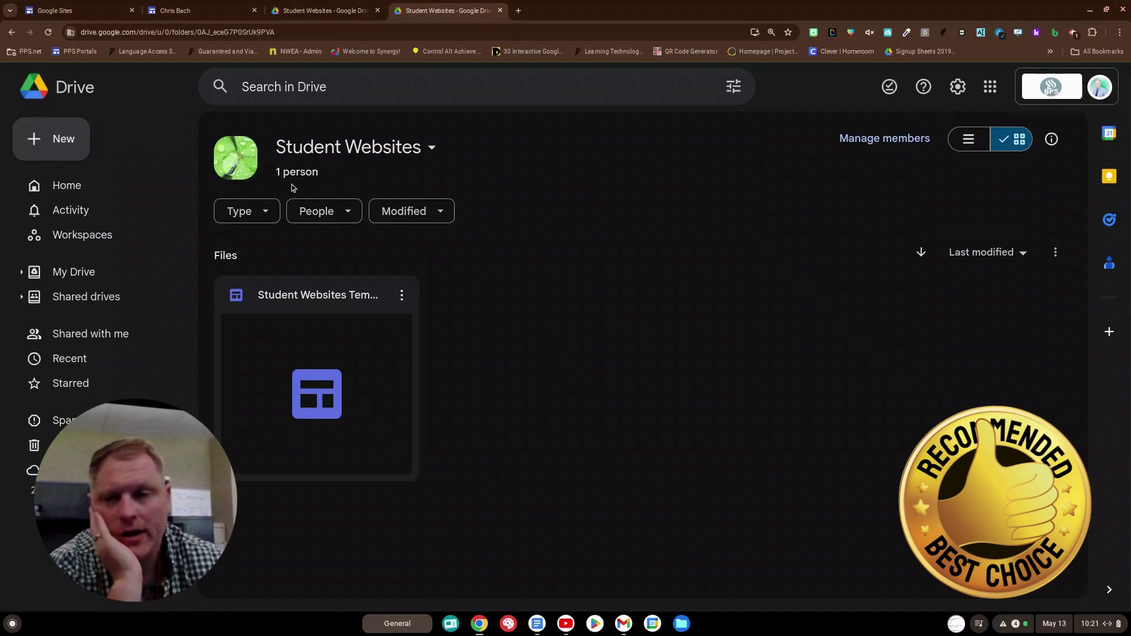
pyautogui.click(70, 123)
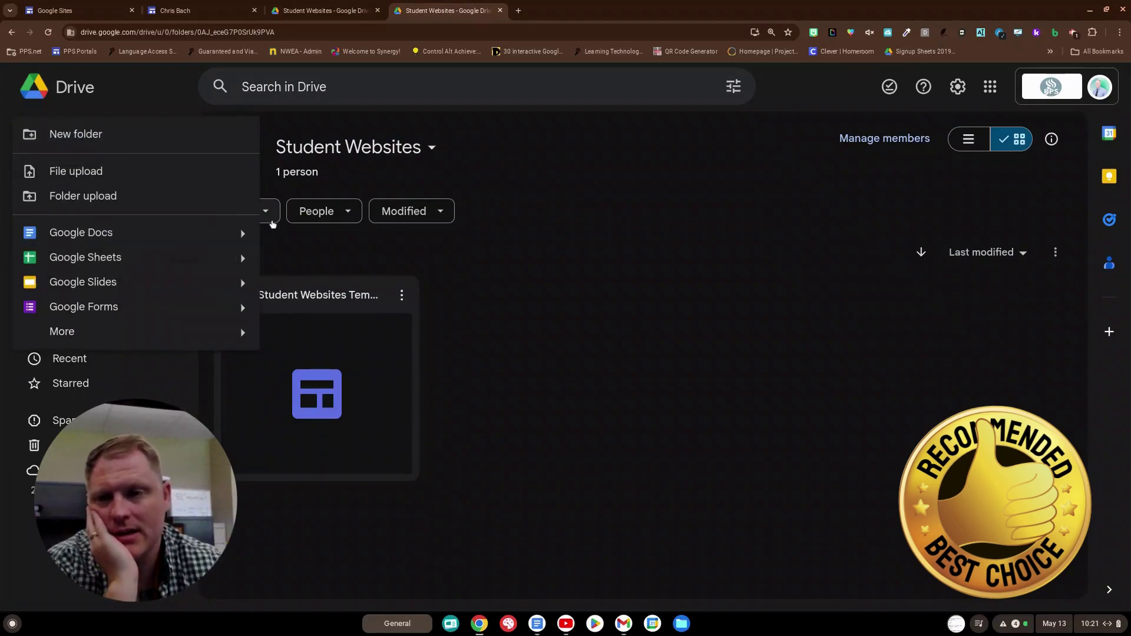
pyautogui.click(681, 229)
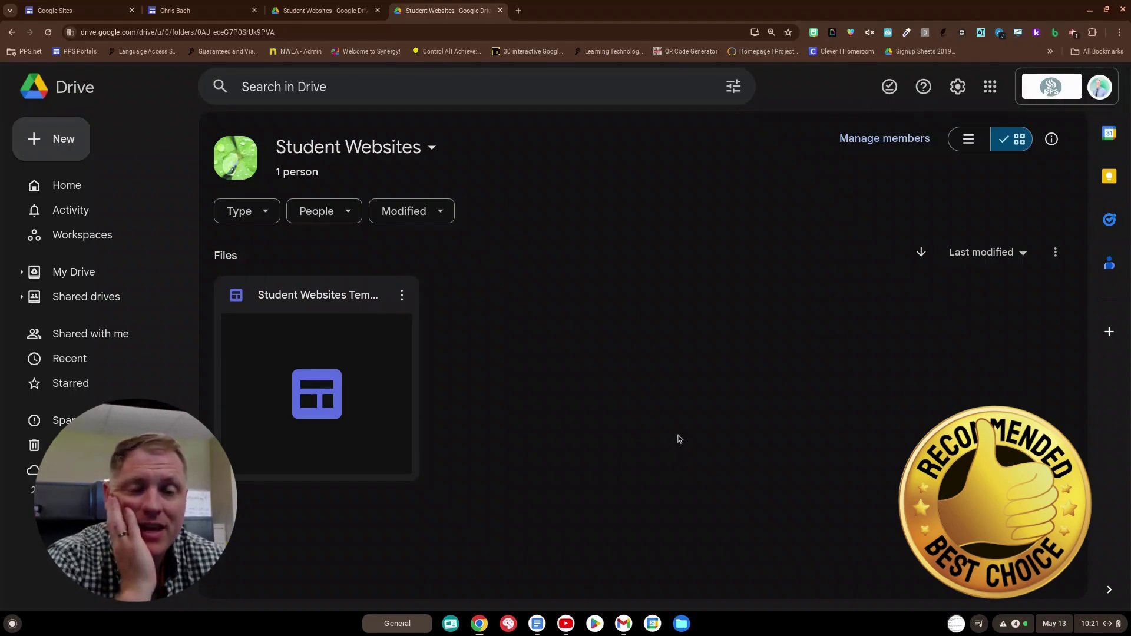
pyautogui.click(433, 150)
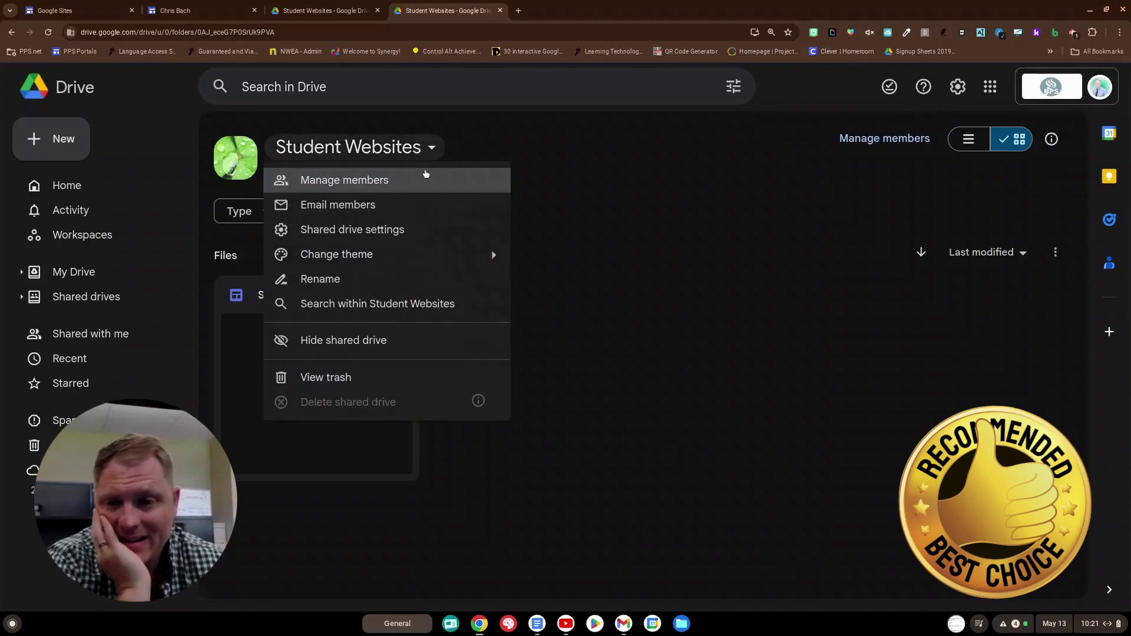
pyautogui.click(663, 148)
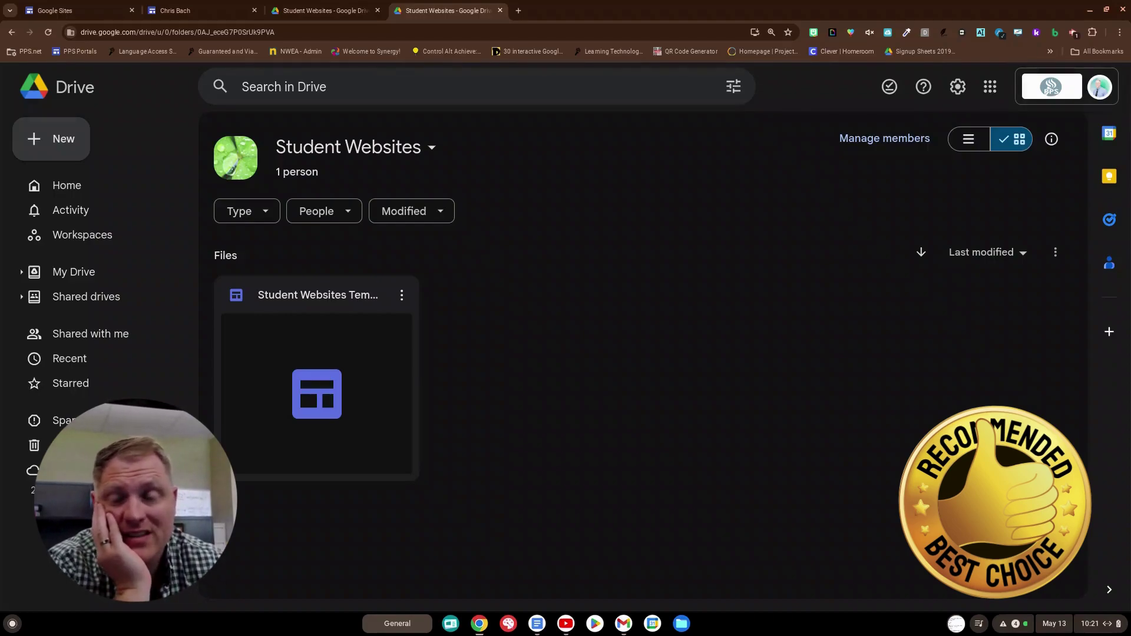
# Copy the Student Websites Template file within the shared drive and rename the copy with the student's full name
pyautogui.click(403, 295)
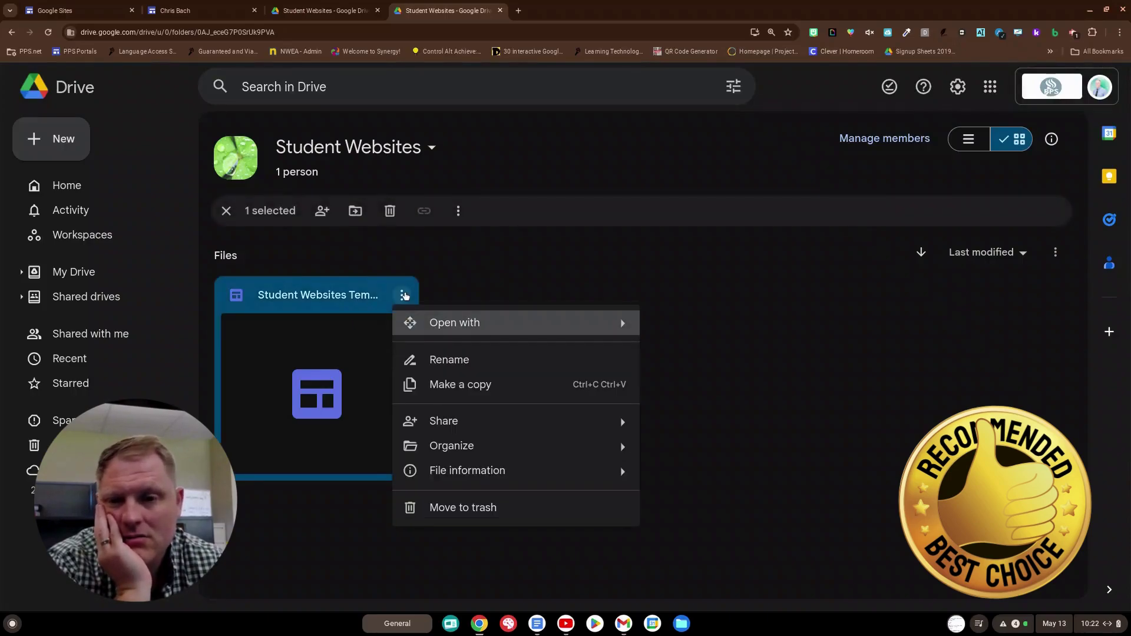
pyautogui.click(456, 383)
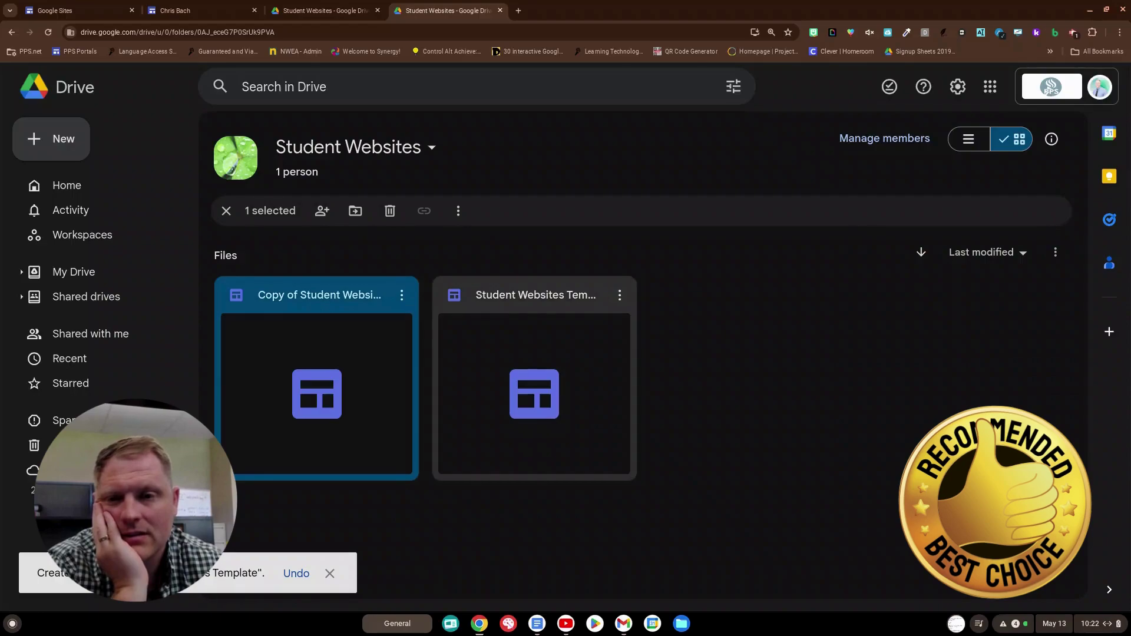
pyautogui.click(401, 296)
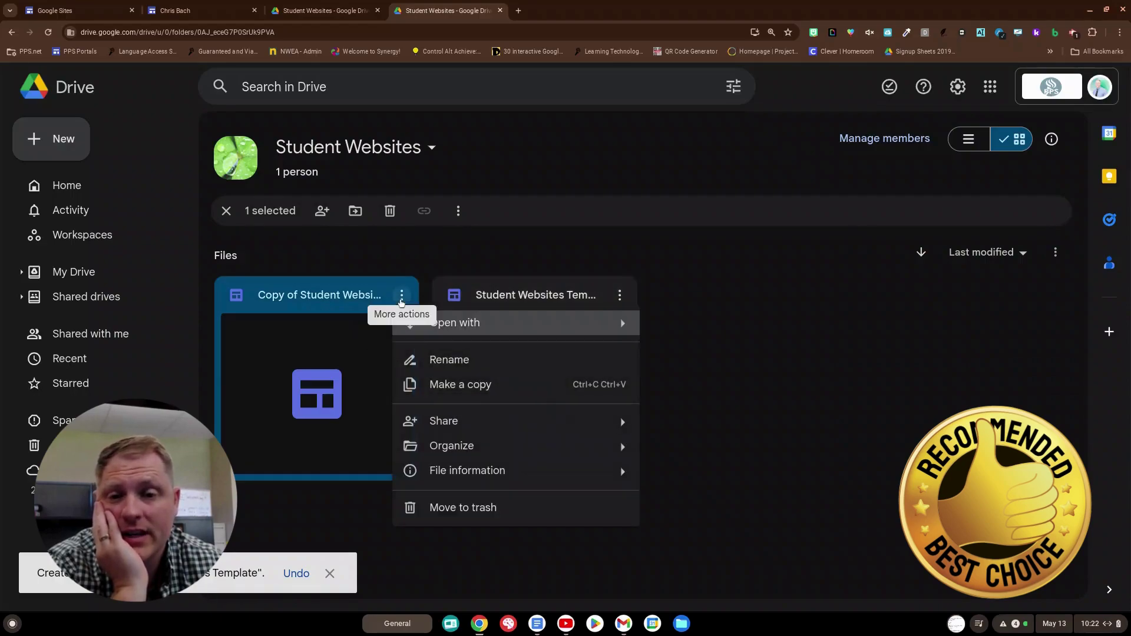
pyautogui.click(434, 361)
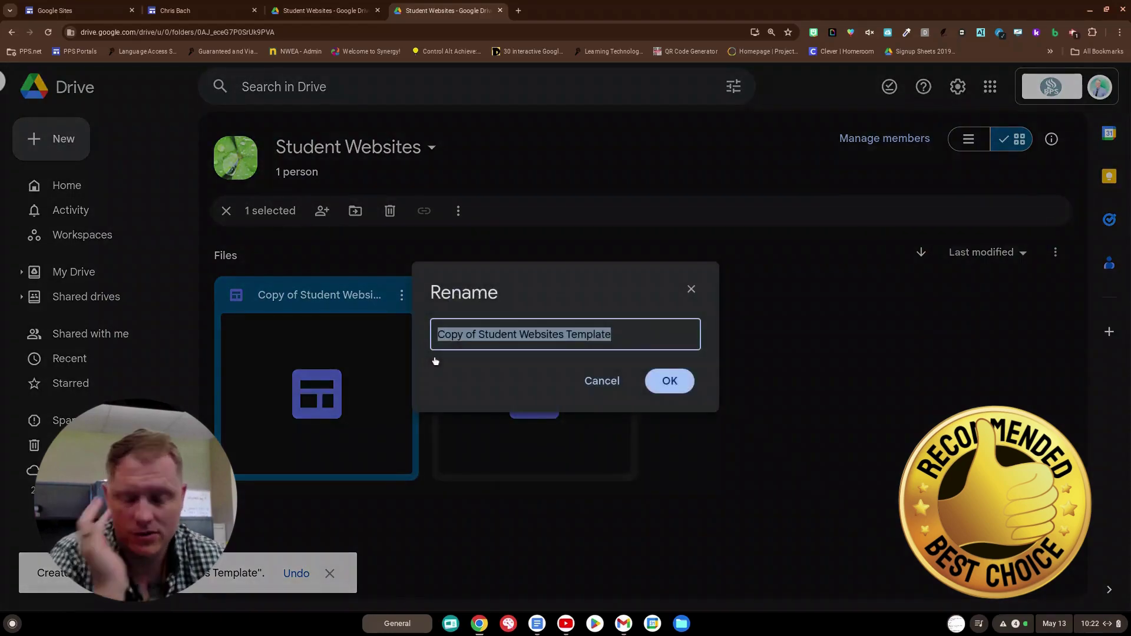
pyautogui.write('Jane Doe')
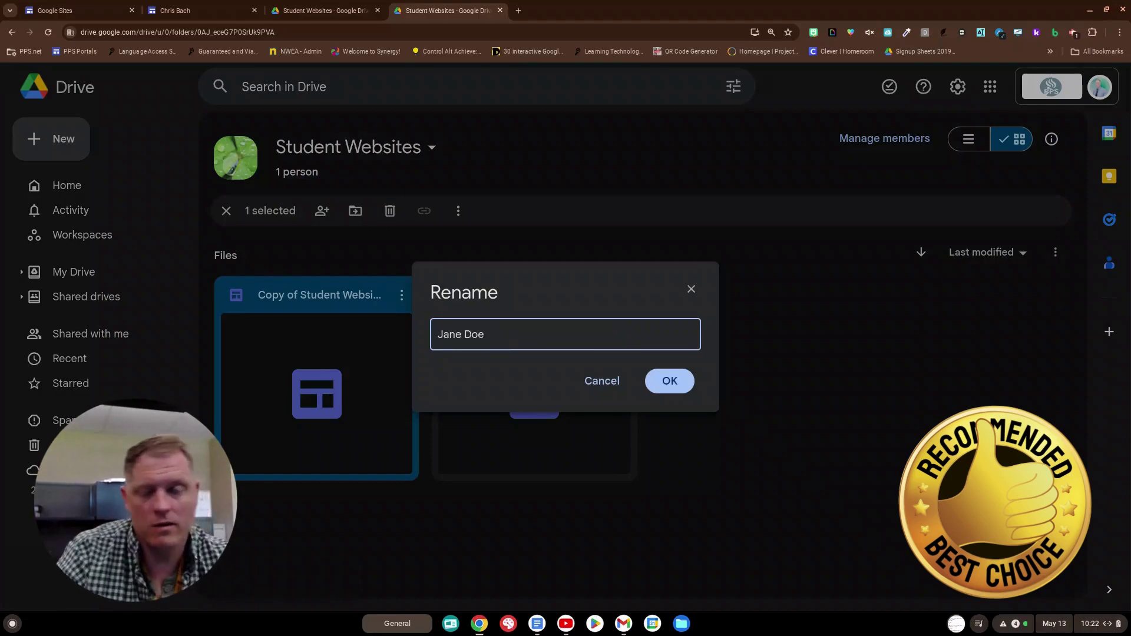
pyautogui.click(653, 390)
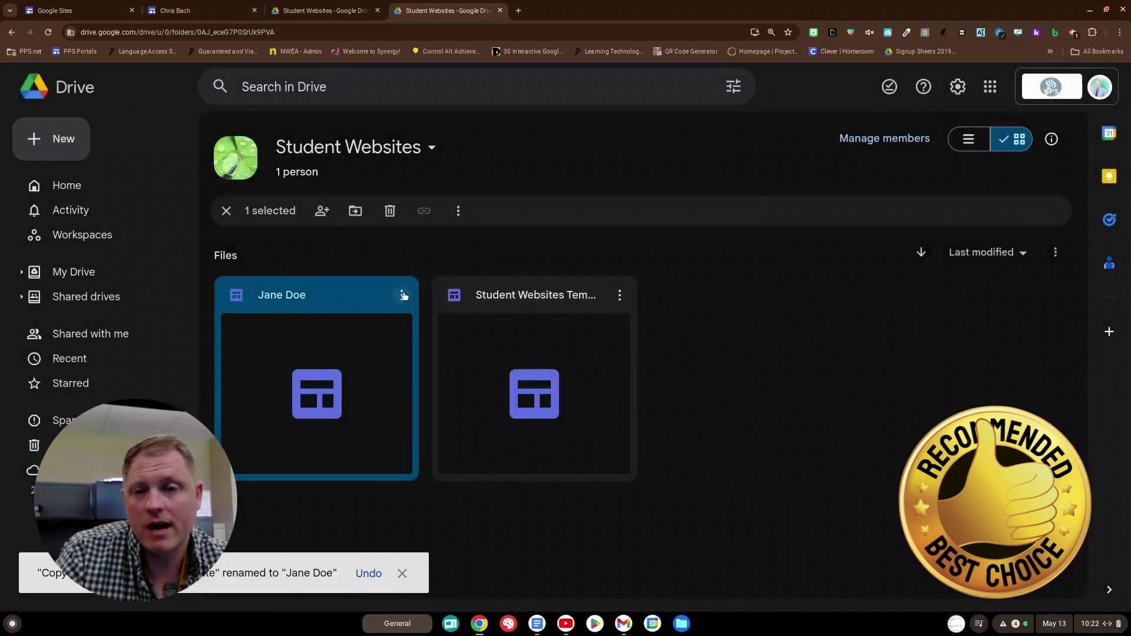
# Examine the student site copy's sharing settings, including the general access choices for its draft, without changing them
pyautogui.click(403, 295)
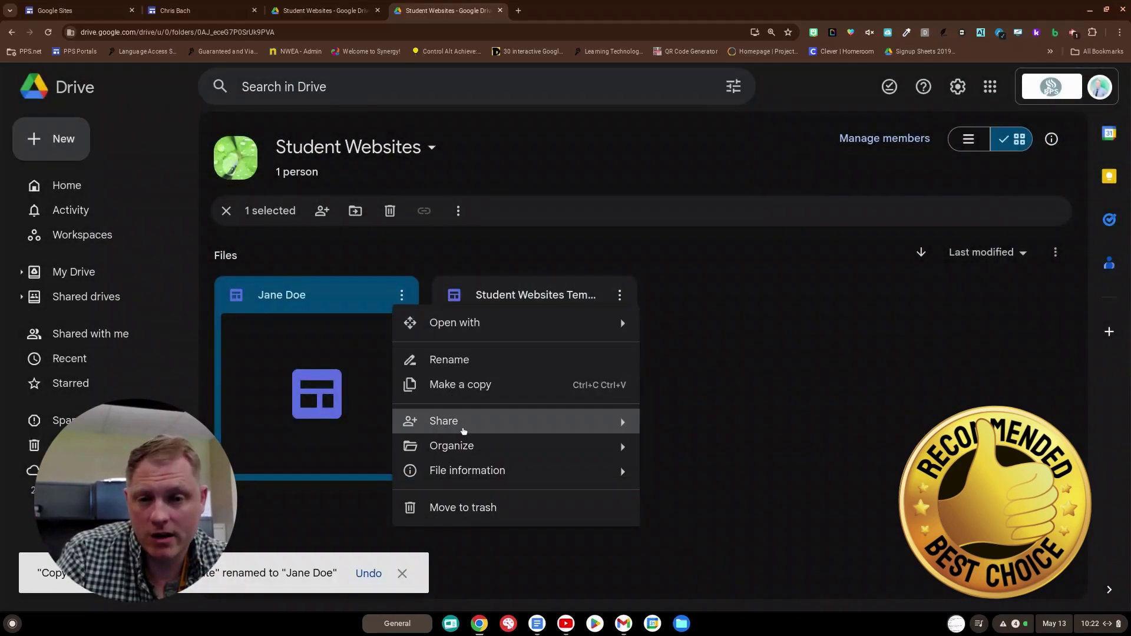
pyautogui.moveTo(464, 430)
pyautogui.click(729, 425)
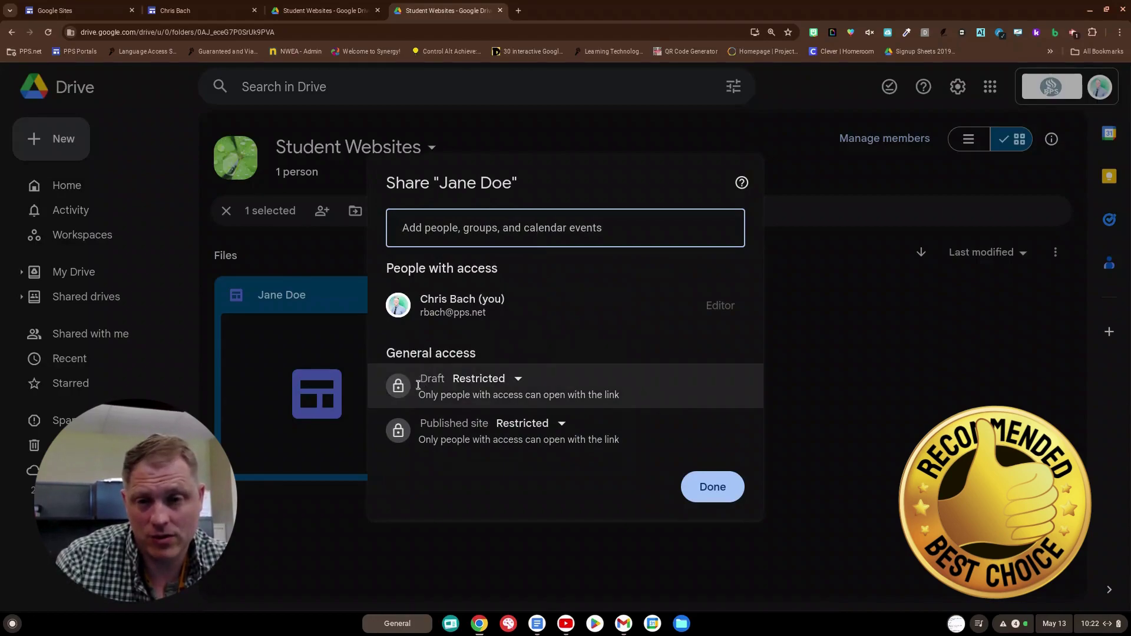
pyautogui.click(513, 379)
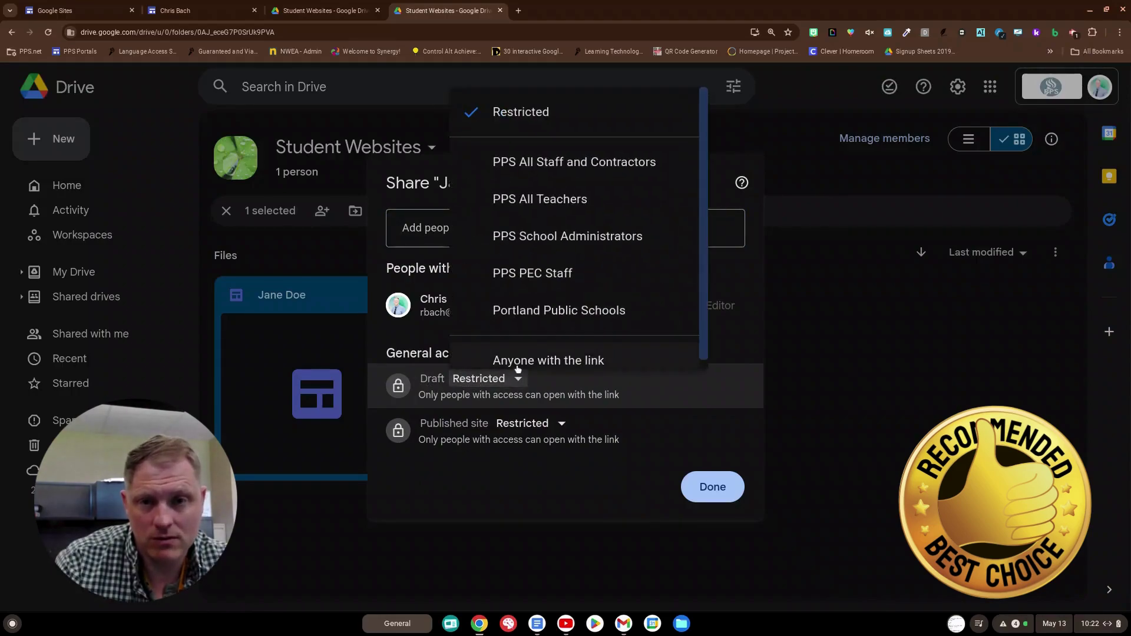
pyautogui.click(881, 377)
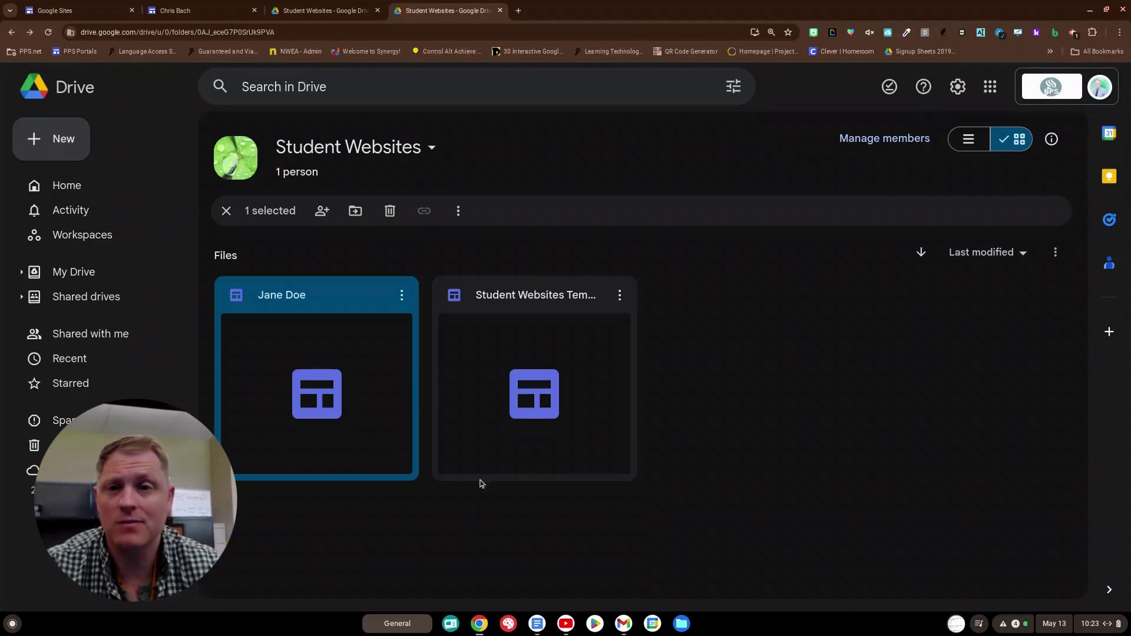
# Switch back to the Student Websites Template in the Google Sites editor and dismiss its open options menu
pyautogui.click(216, 7)
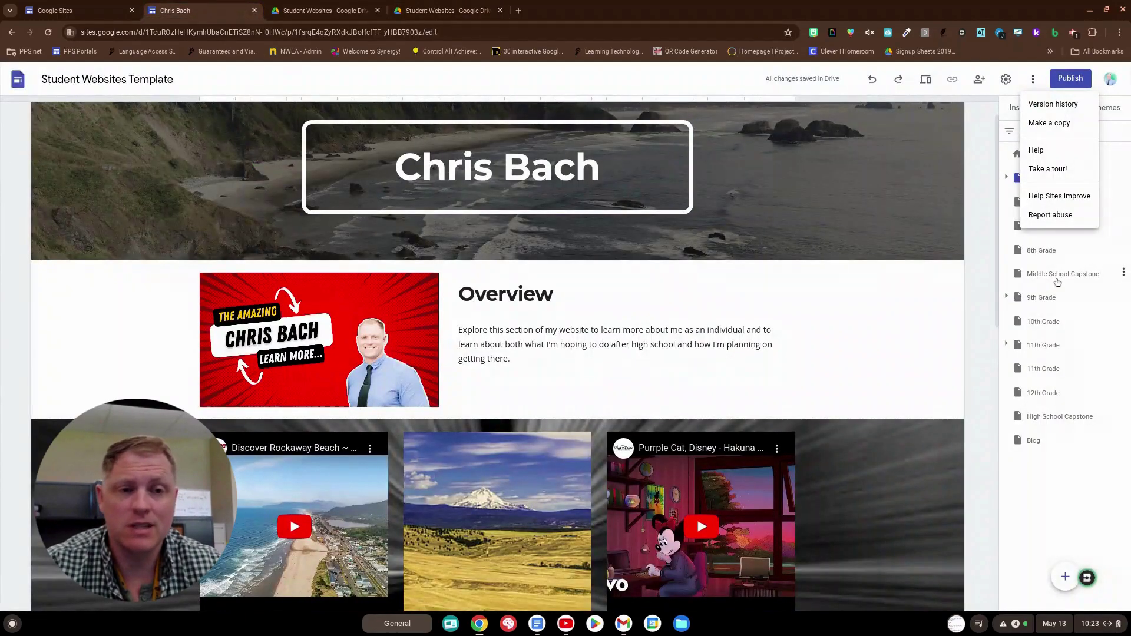
pyautogui.click(979, 295)
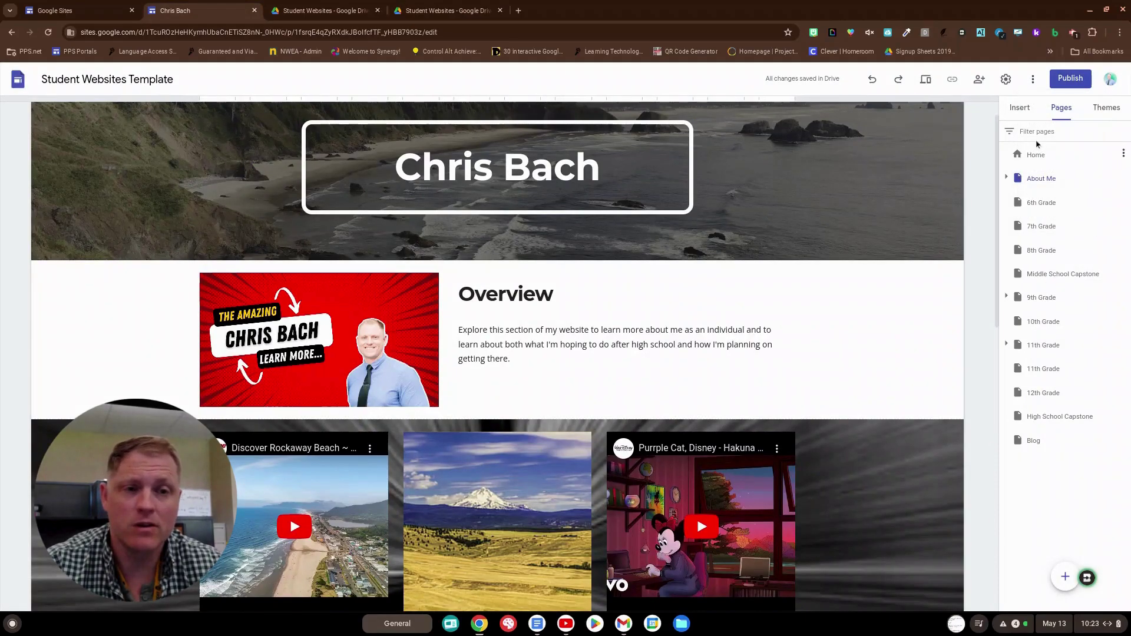